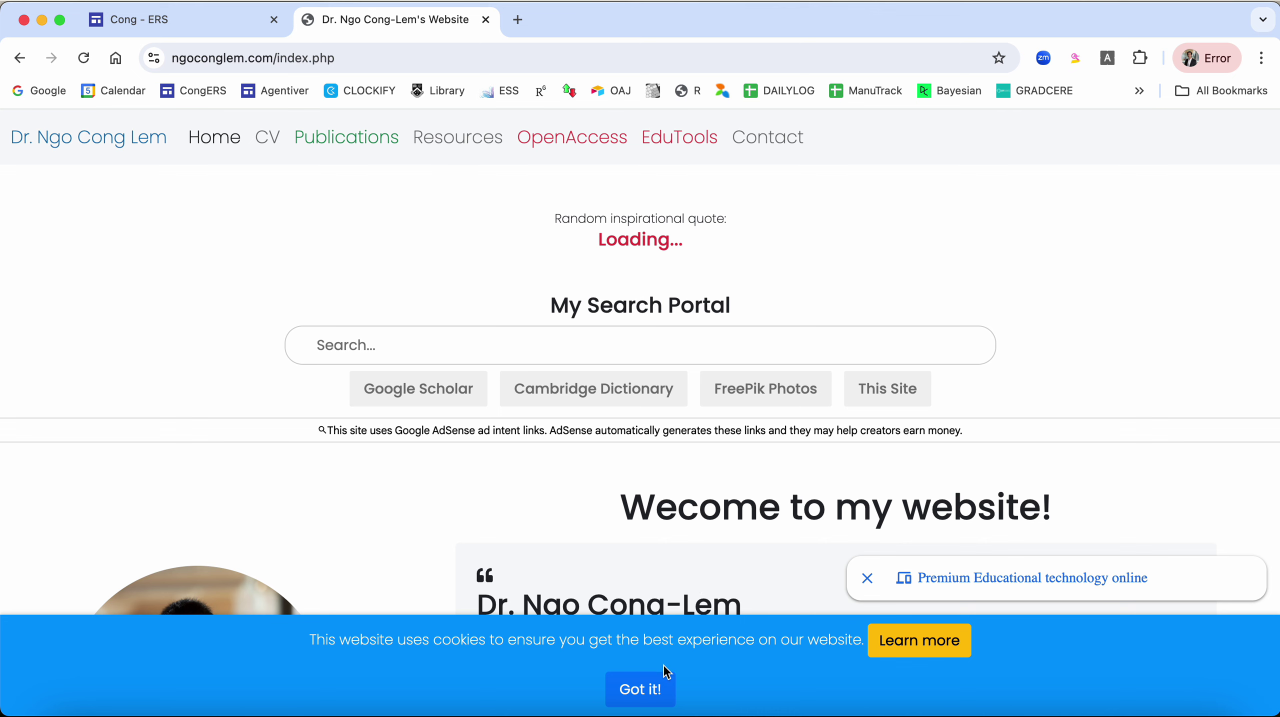
- Dismiss the cookie banner with 'Got it!' so the homepage welcome introduction is fully visible
left_click(655, 689)
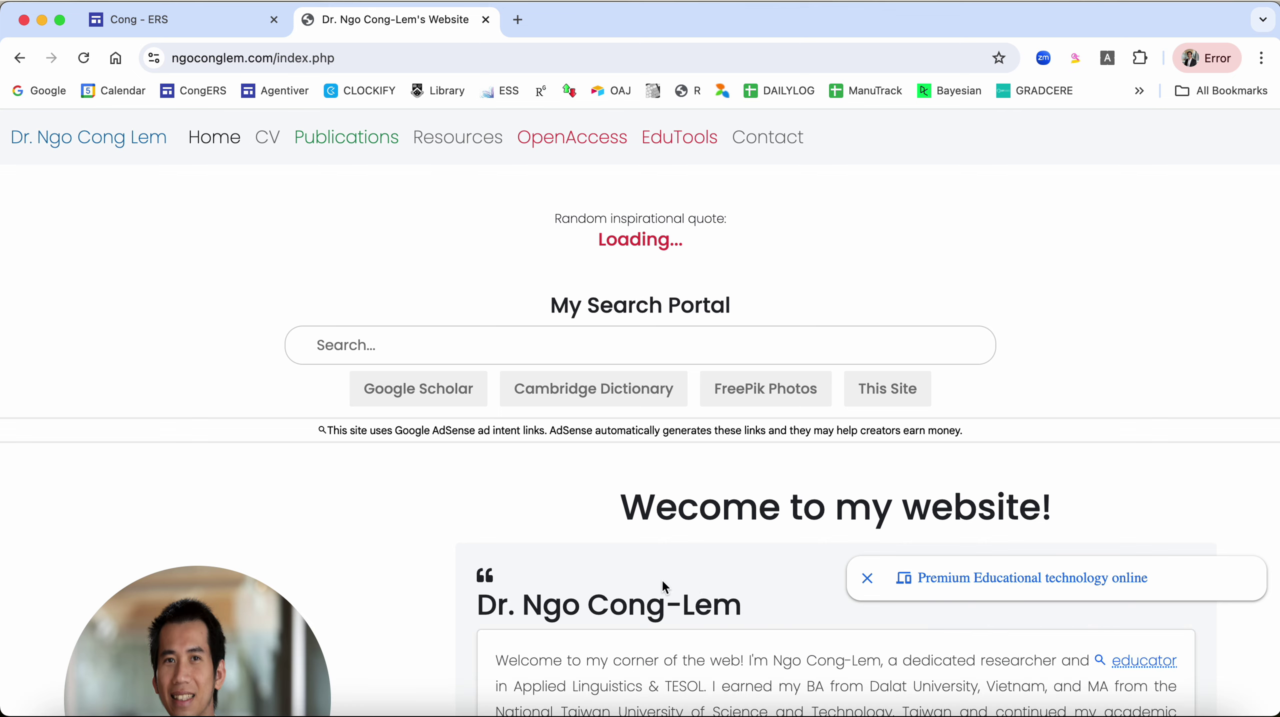
- Launch the 'Text to Speech (TTS)' app from the EduTools page's web-based text analysis tools
left_click(697, 156)
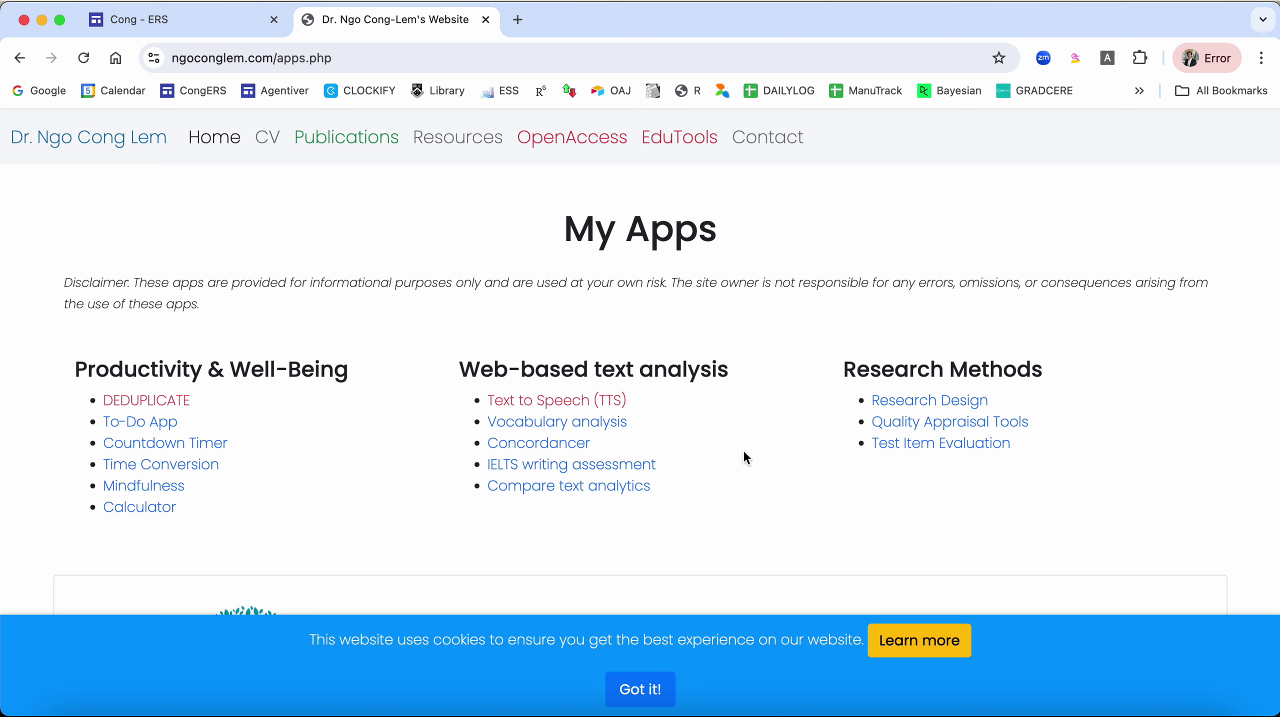
left_click(622, 409)
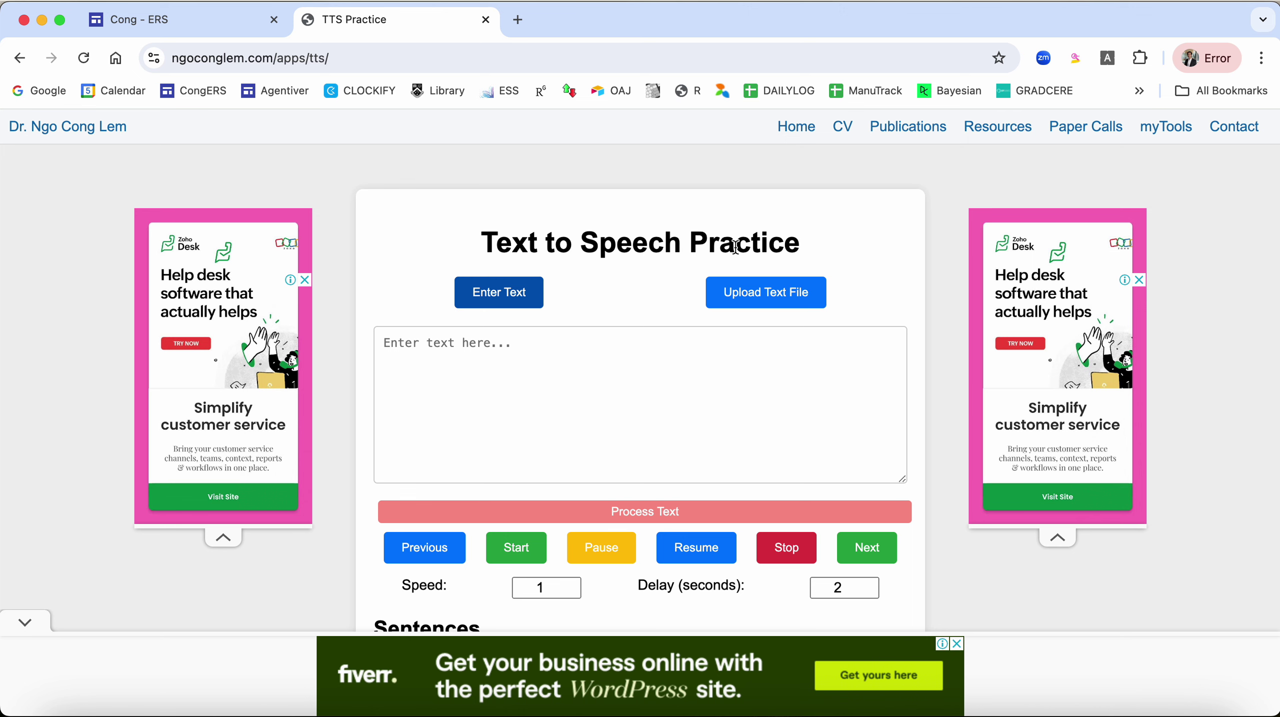
- Collapse the bottom banner ad and place the cursor in the empty 'Enter text here...' box
scroll(672, 374, "down", 3)
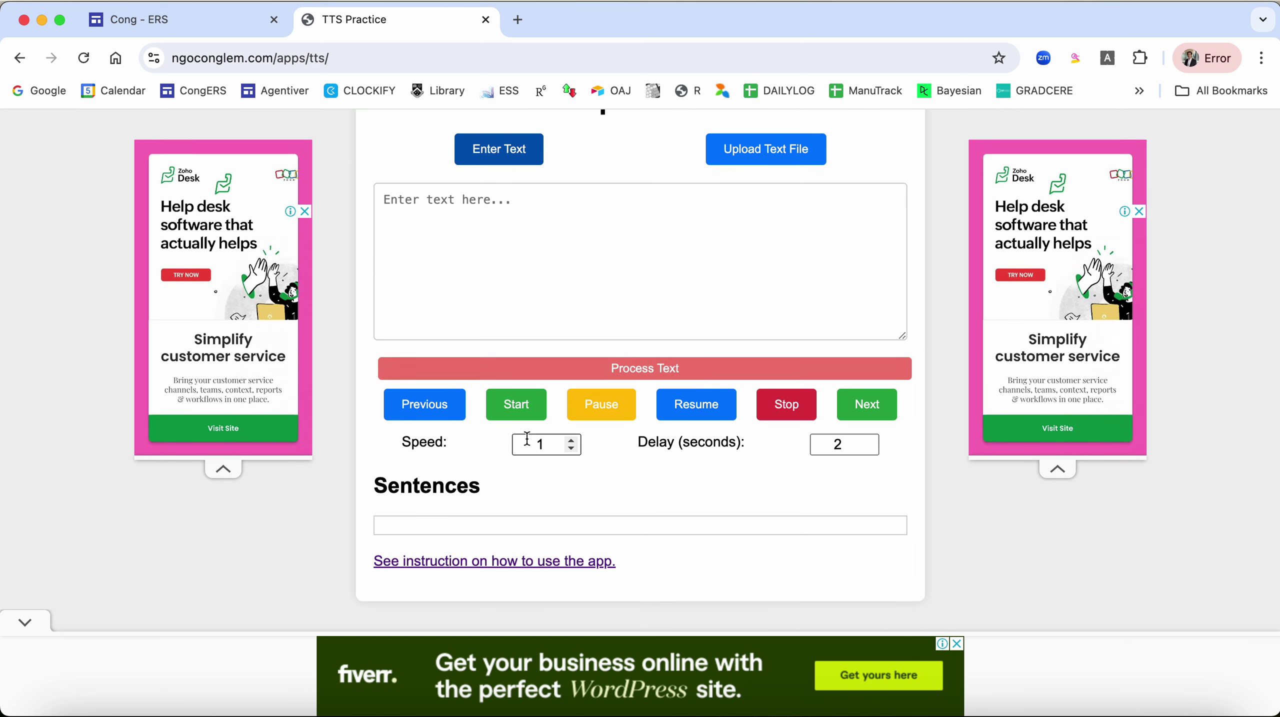
left_click(31, 623)
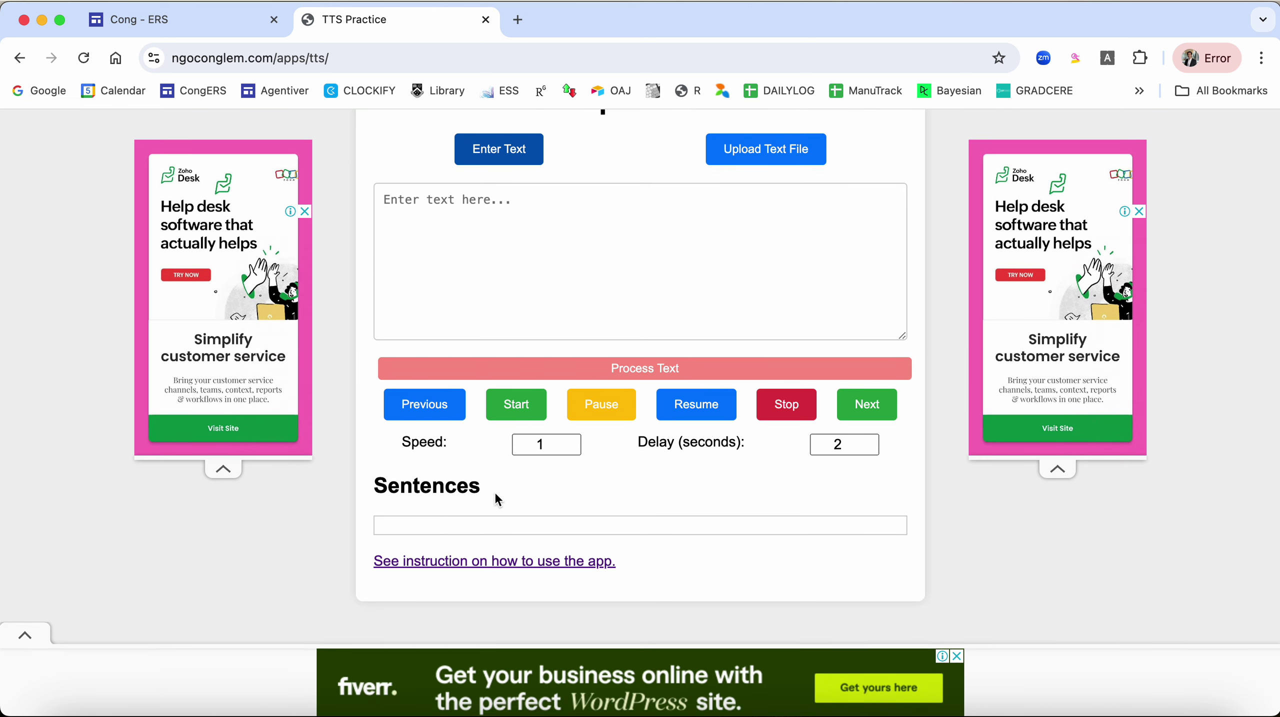
scroll(561, 297, "up", 3)
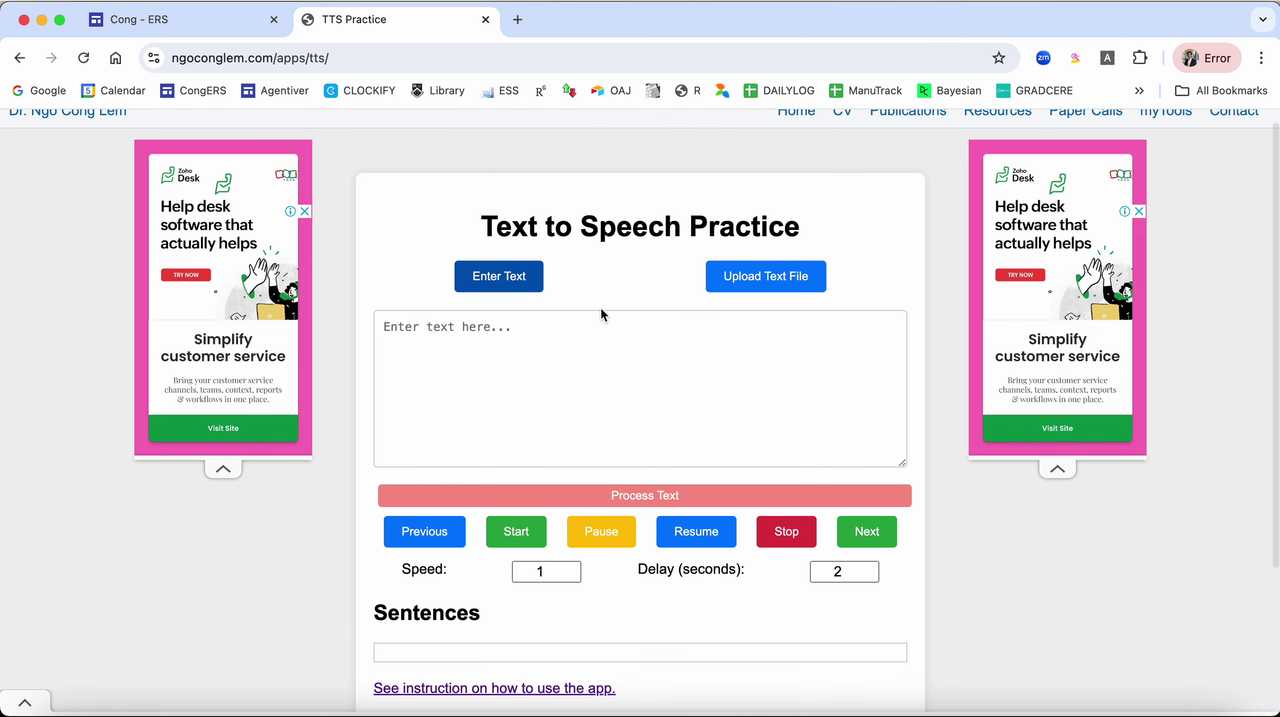
scroll(600, 309, "up", 1)
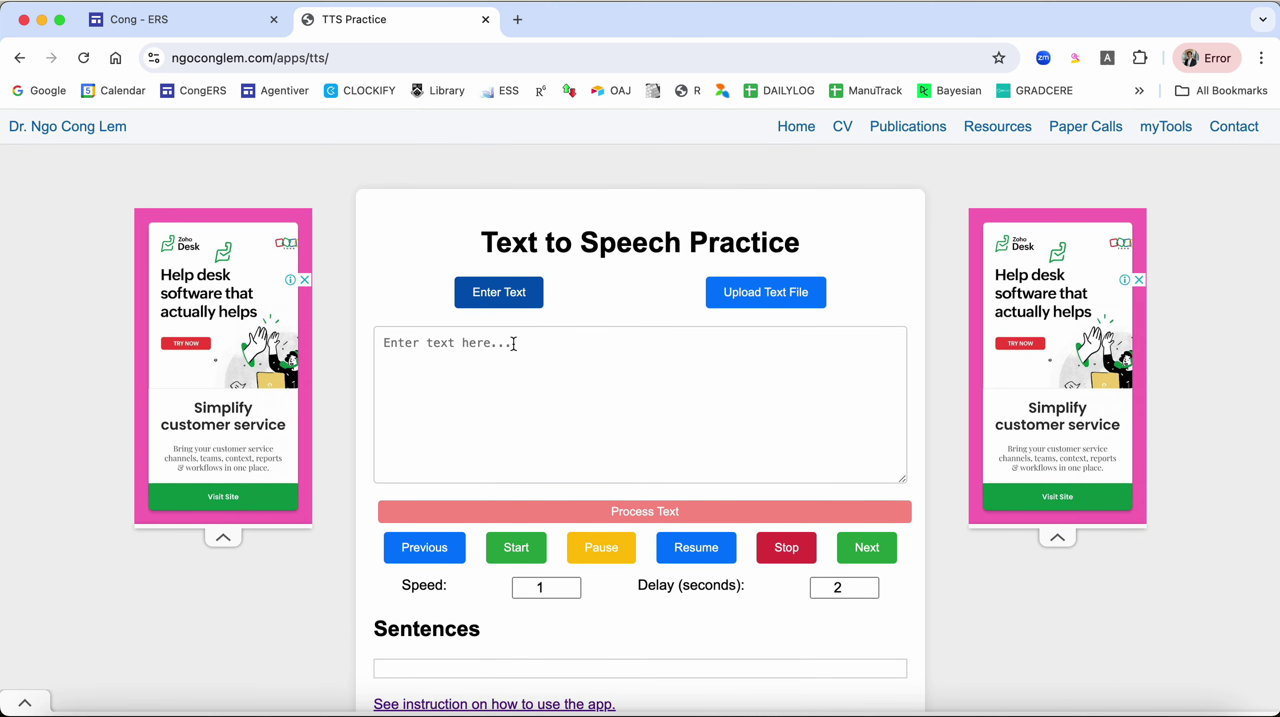
left_click(515, 344)
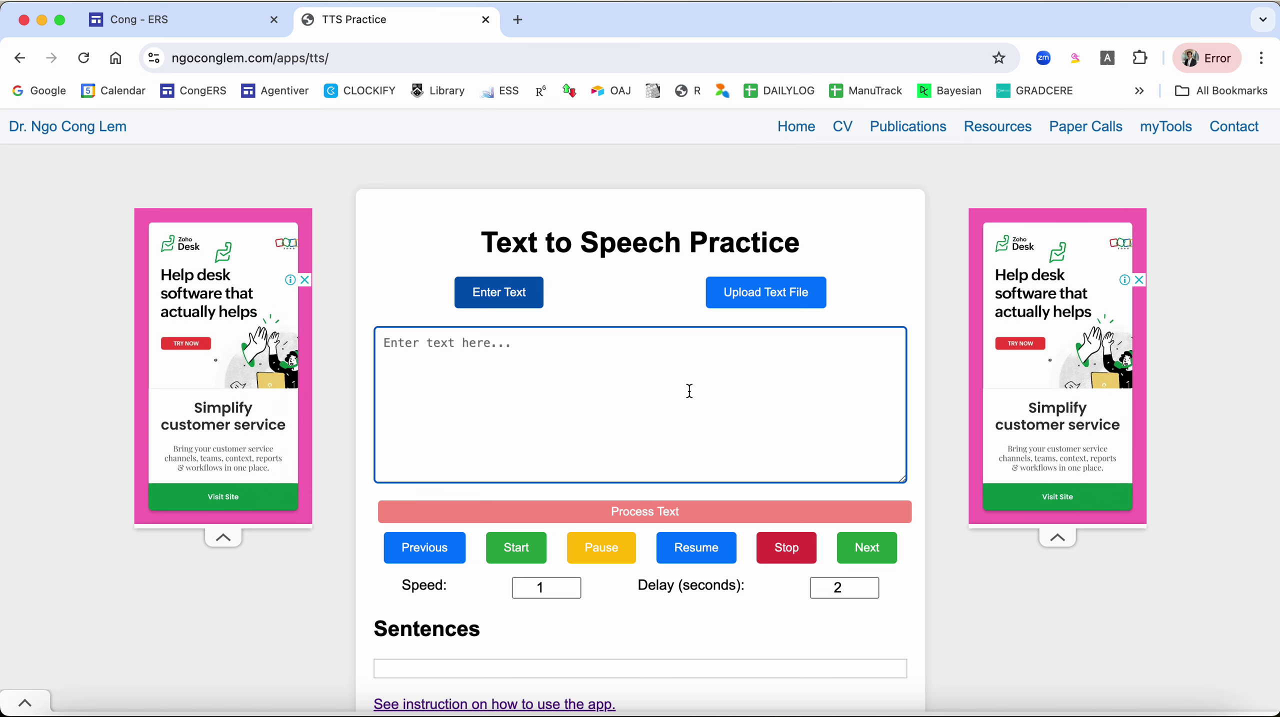
- Copy the mindfulness passage from test.txt in TextEdit and paste it into the practice text box
left_click(1141, 712)
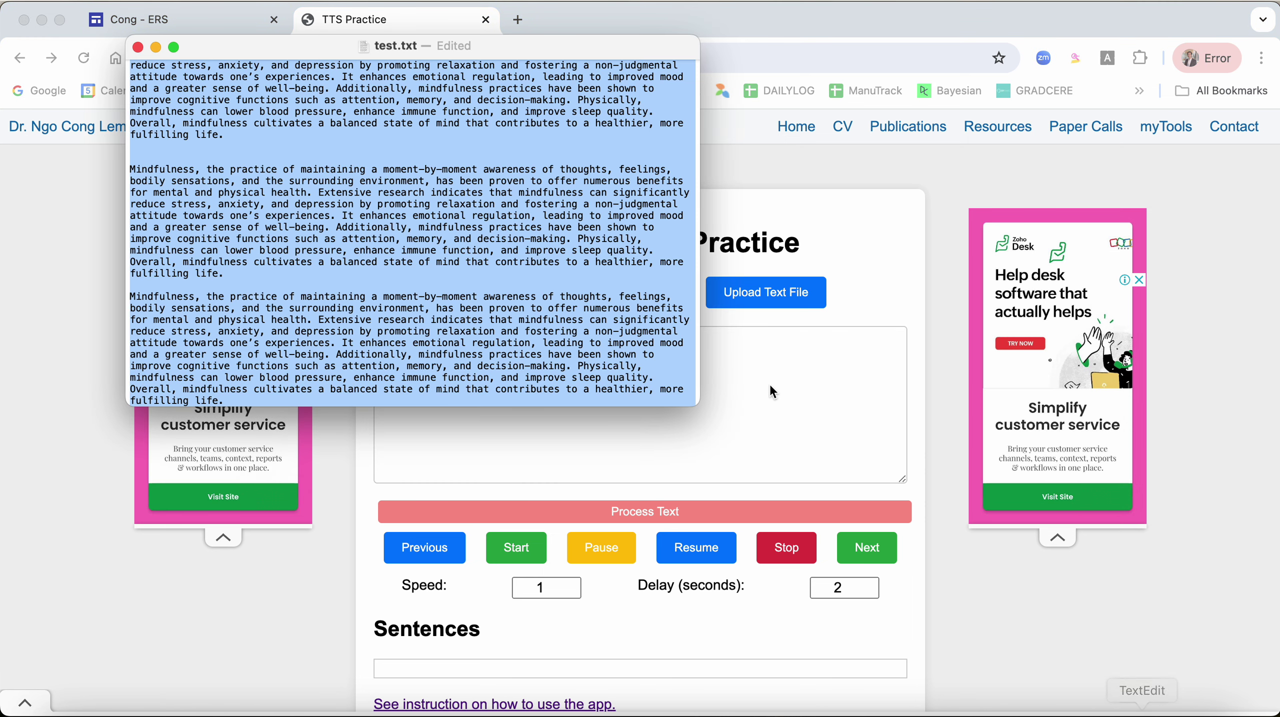
right_click(569, 326)
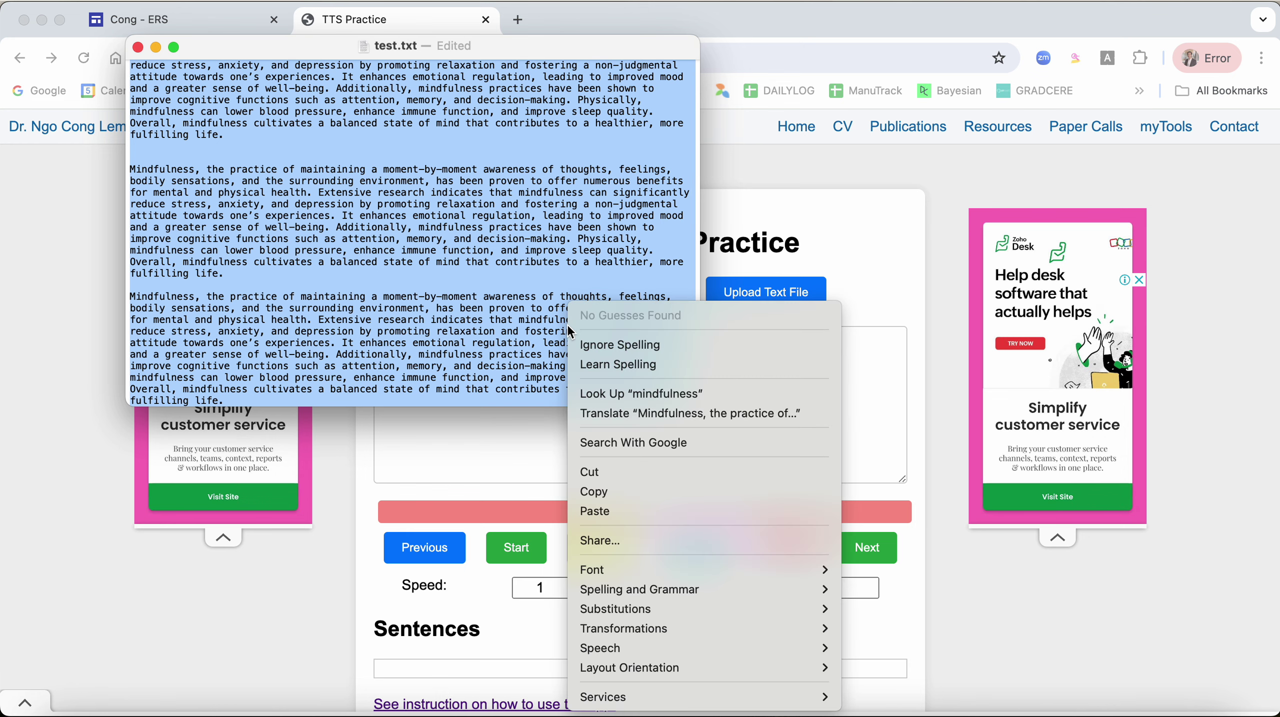
left_click(454, 314)
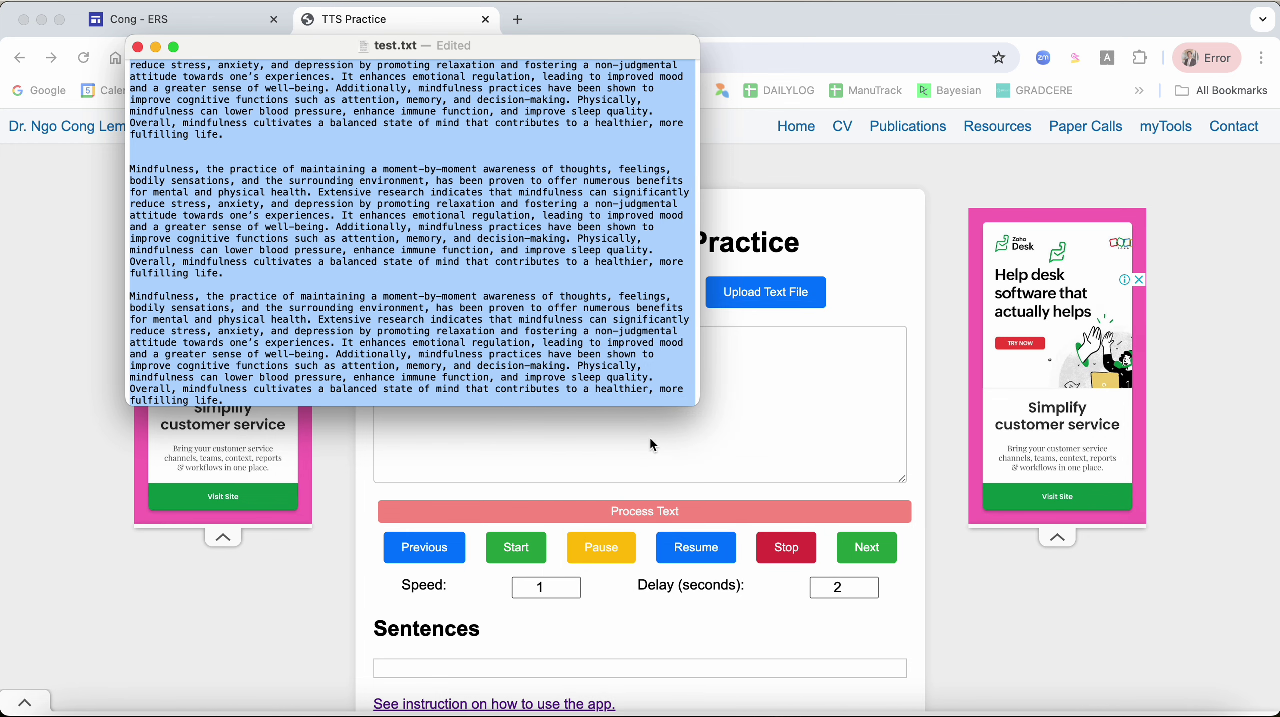
left_click(692, 472)
key("super+v")
scroll(750, 442, "up", 1)
scroll(749, 442, "up", 3)
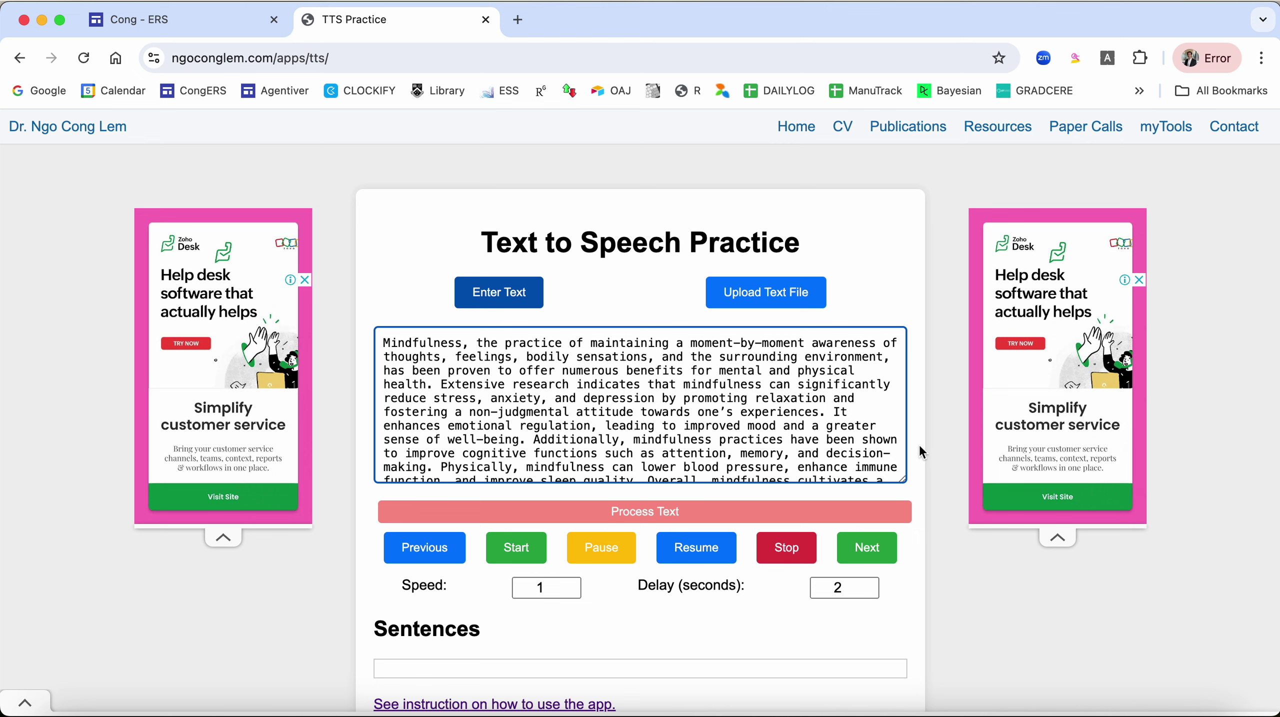
- Process the pasted mindfulness passage to split it into separate sentences
scroll(923, 452, "down", 2)
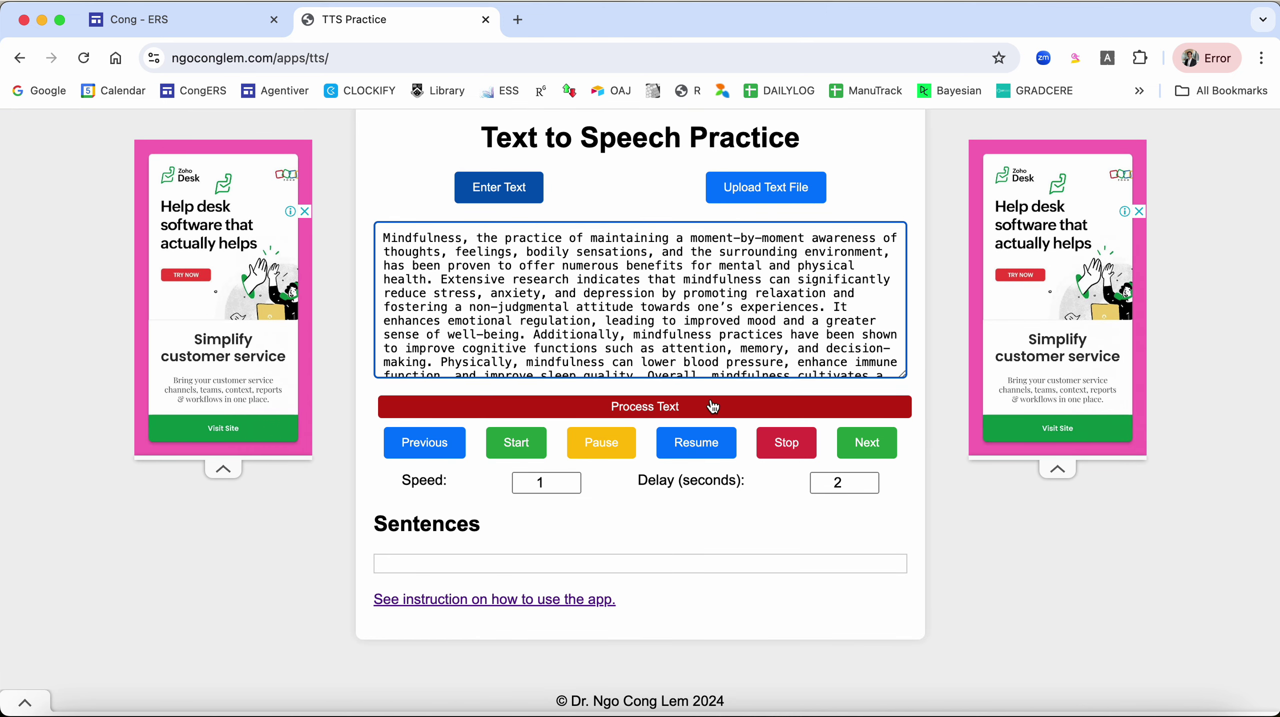
left_click(668, 413)
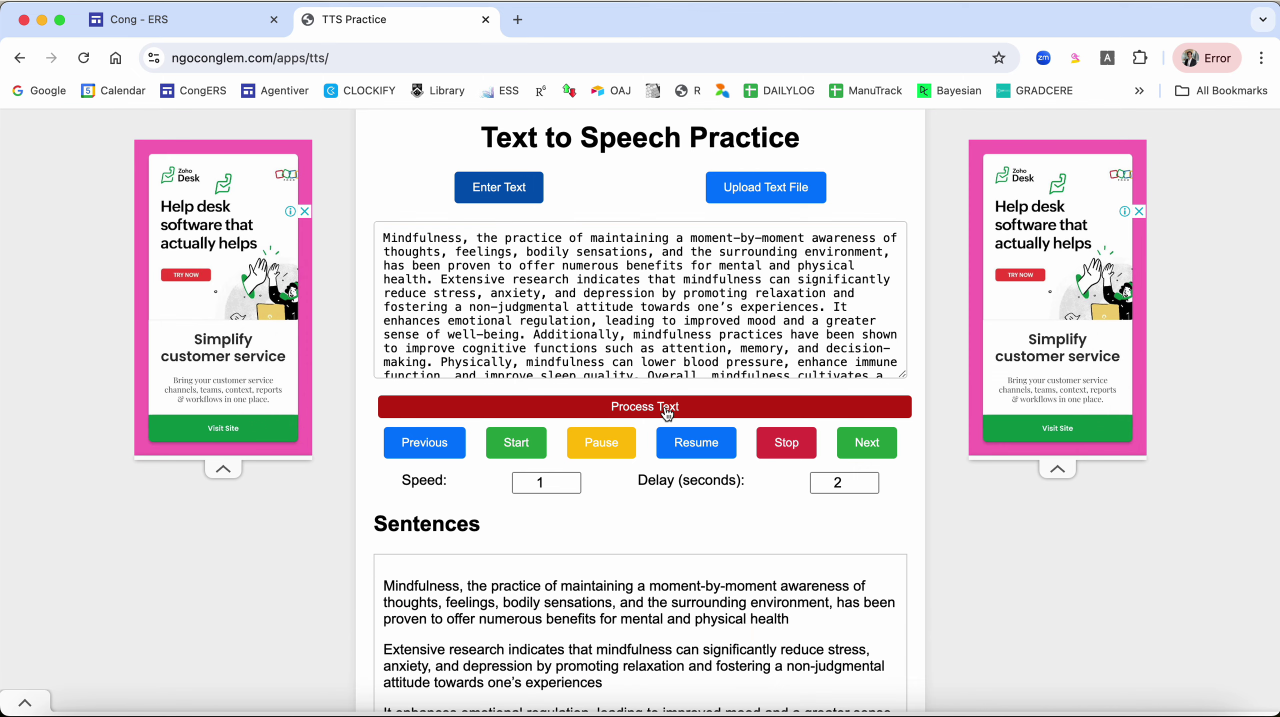
scroll(650, 591, "down", 5)
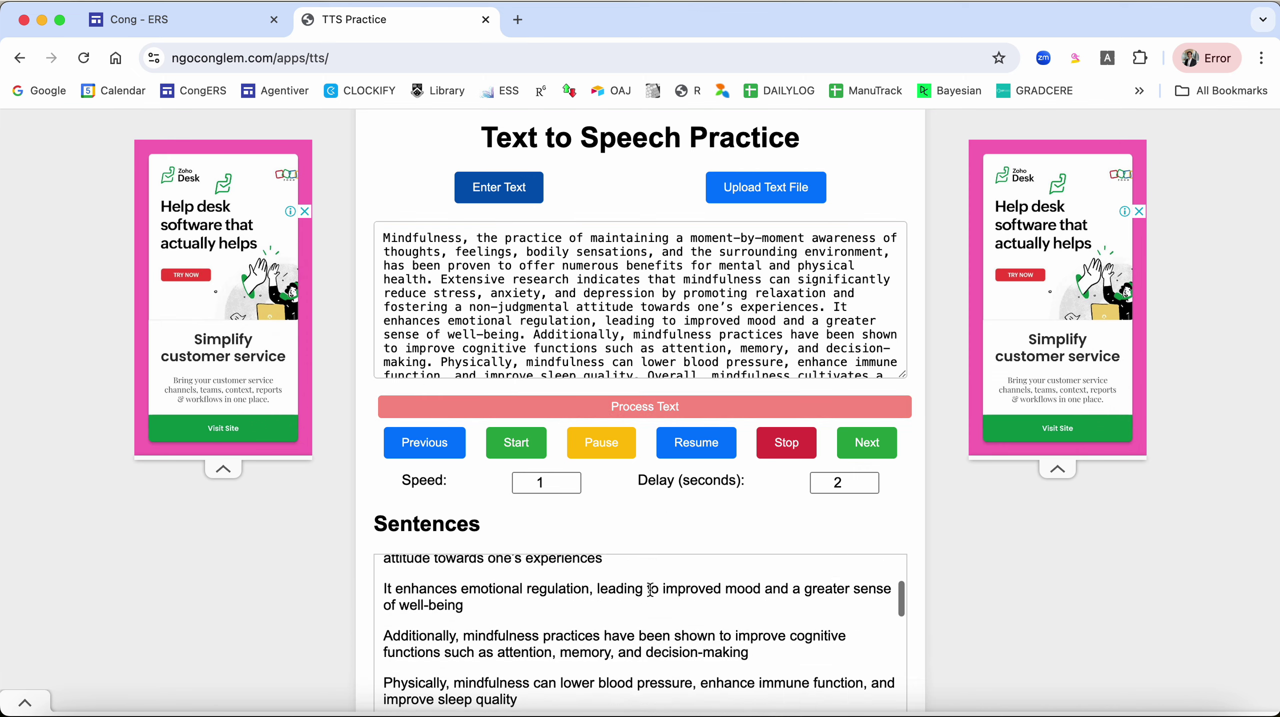
scroll(650, 590, "up", 5)
scroll(650, 590, "down", 3)
scroll(650, 590, "down", 2)
scroll(650, 590, "up", 5)
- Review the split sentences in the Sentences box, then step back with Previous
scroll(650, 590, "down", 2)
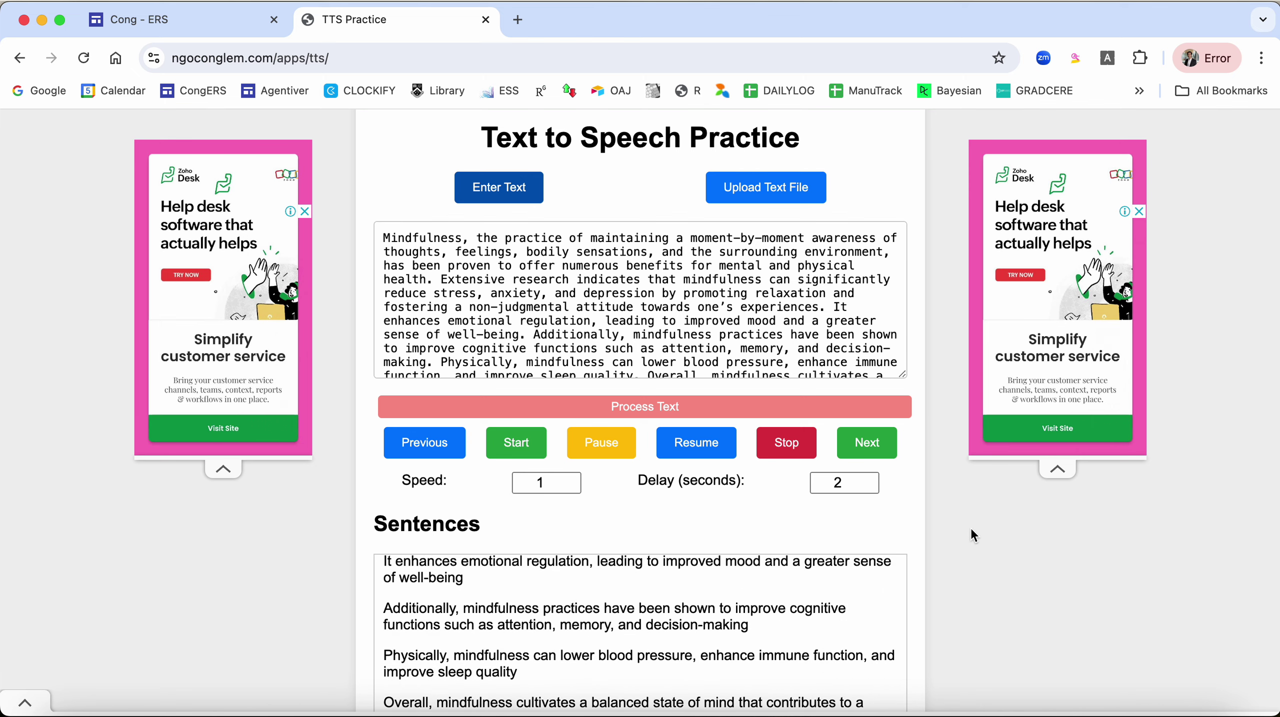
scroll(970, 526, "down", 3)
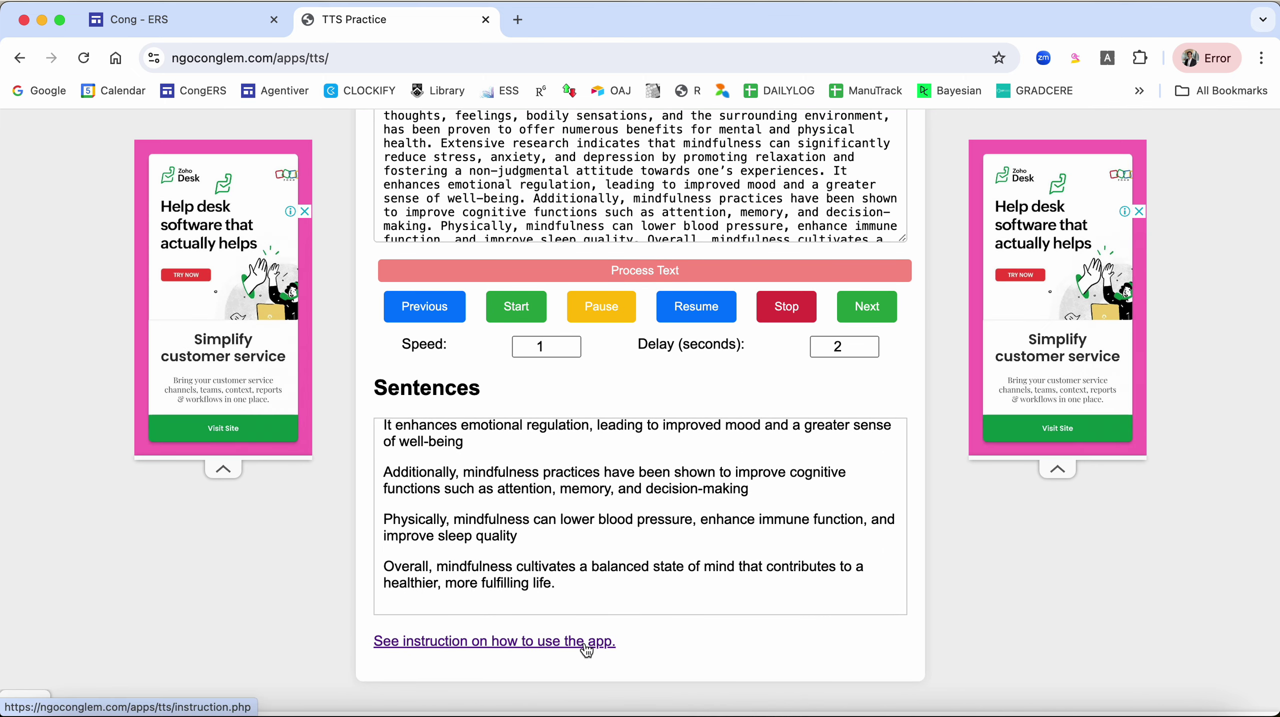
scroll(677, 608, "down", 3)
scroll(677, 608, "up", 5)
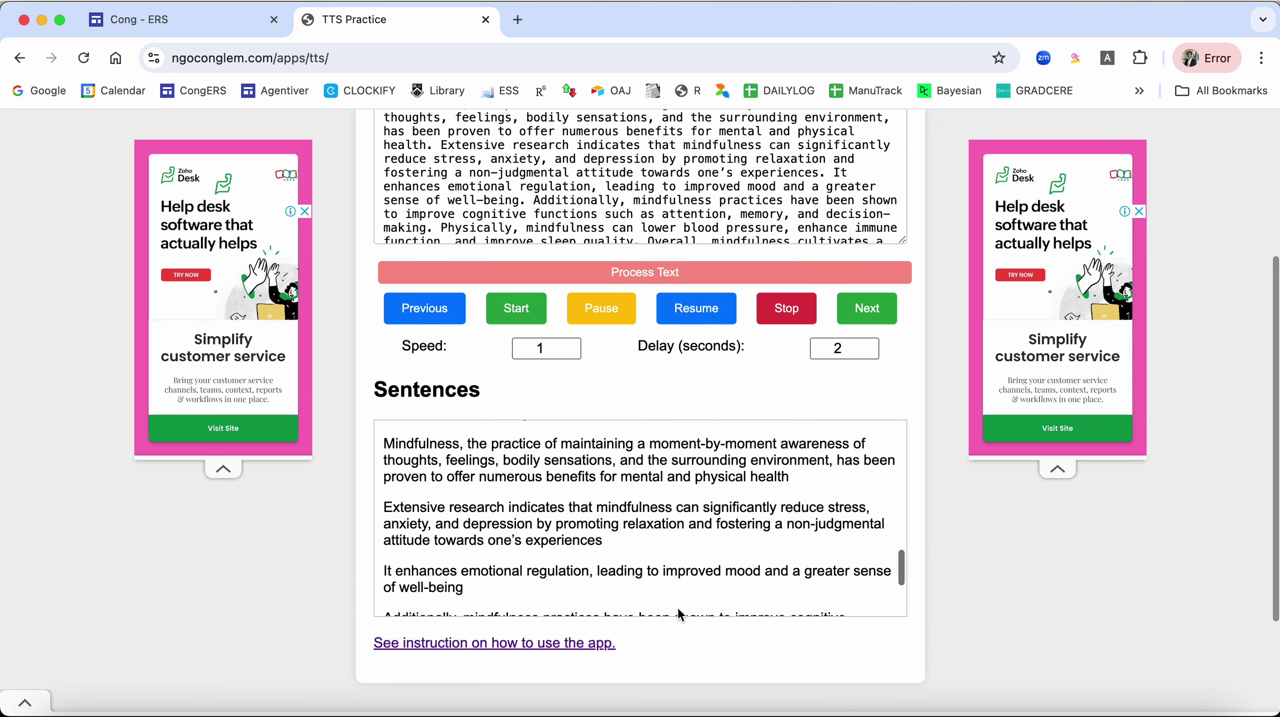
scroll(677, 606, "down", 10)
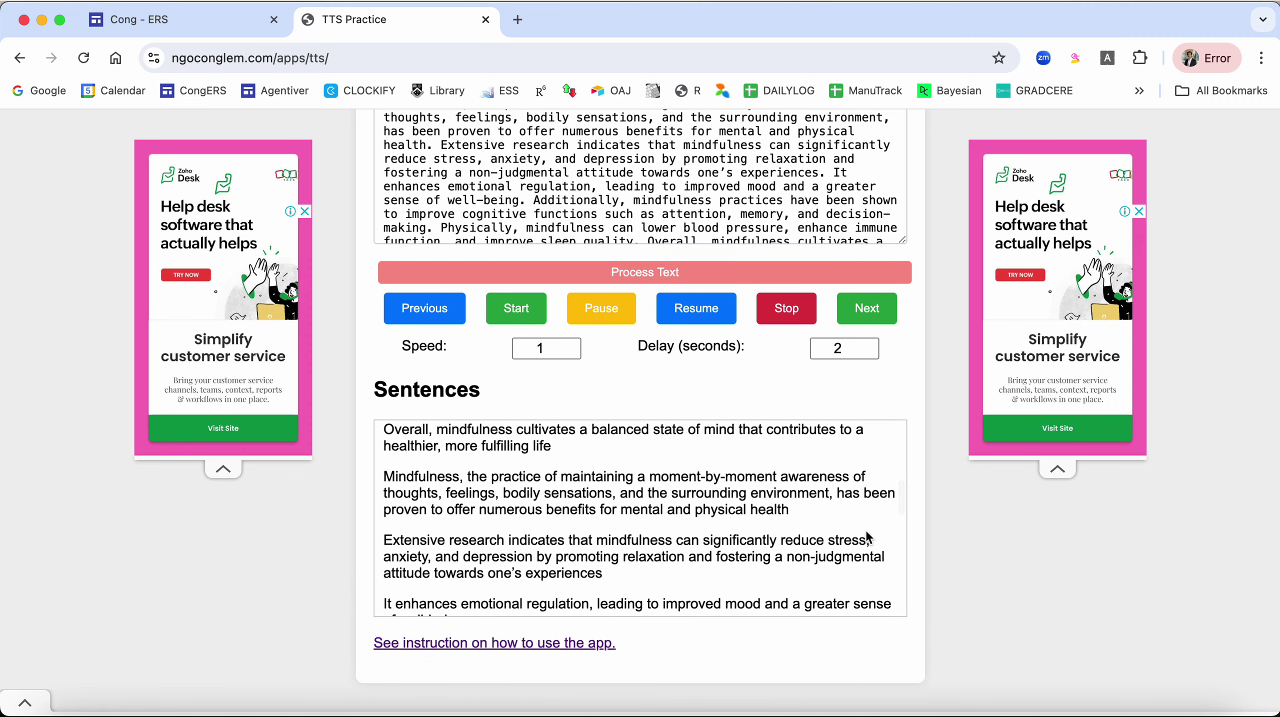
scroll(844, 541, "down", 2)
scroll(809, 553, "up", 5)
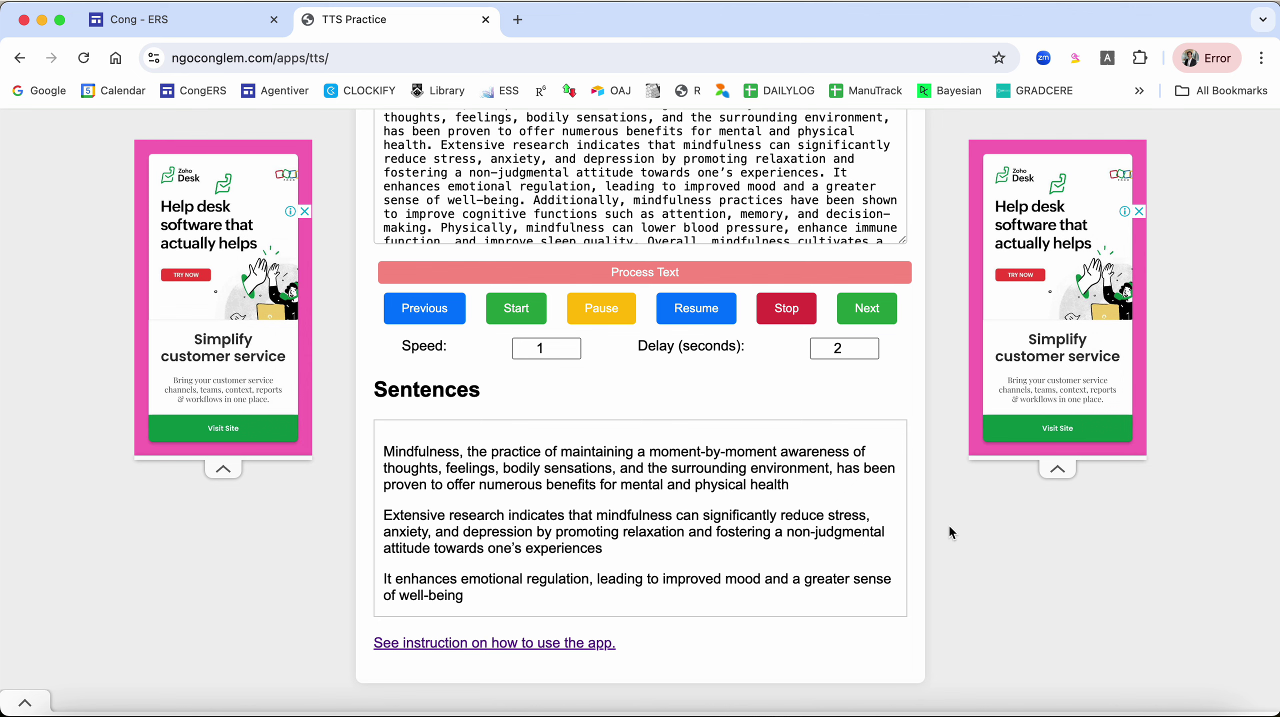
scroll(954, 533, "up", 3)
left_click(448, 432)
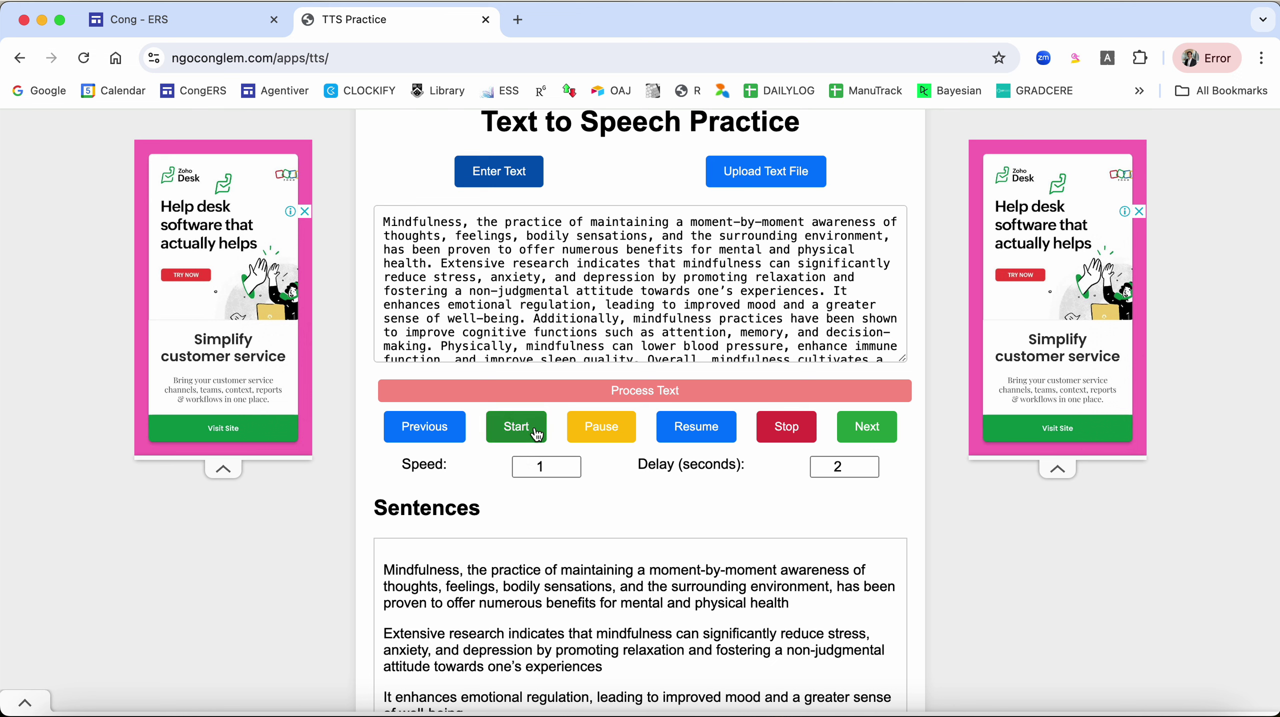
- Start reading the sentences aloud from the first sentence, then pause and resume
left_click(702, 437)
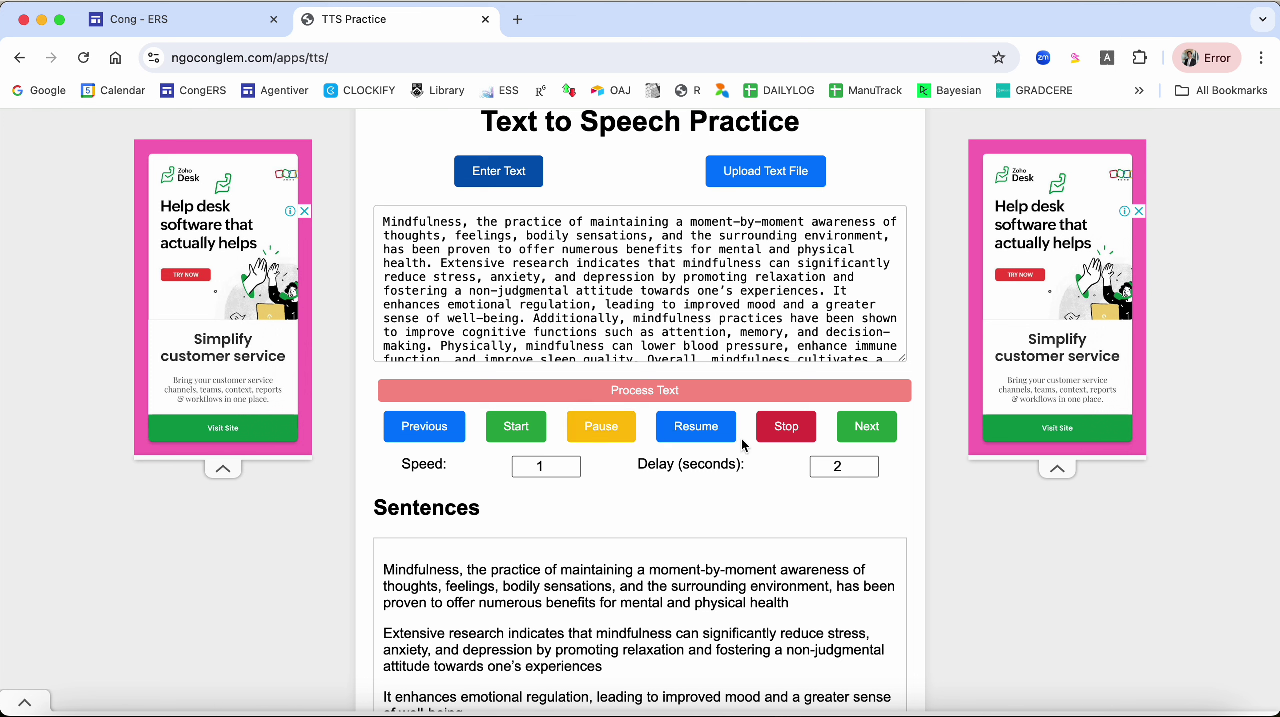
left_click(513, 434)
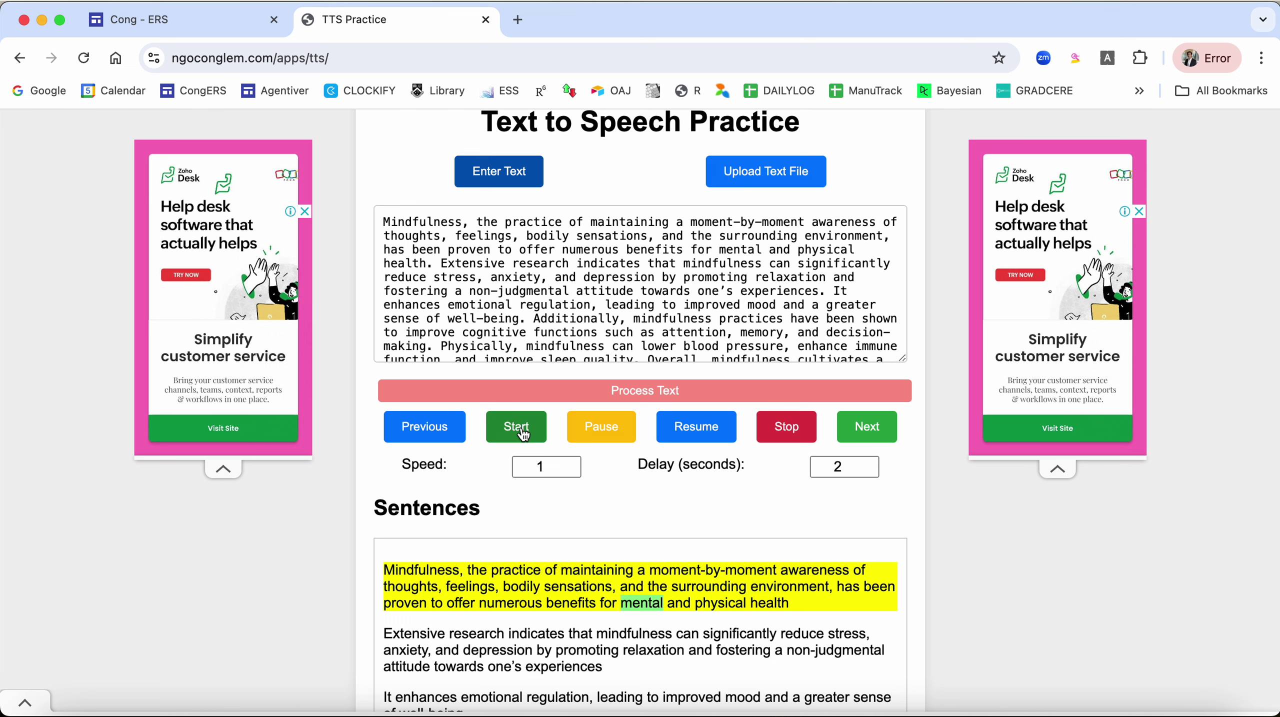
left_click(522, 433)
left_click(604, 432)
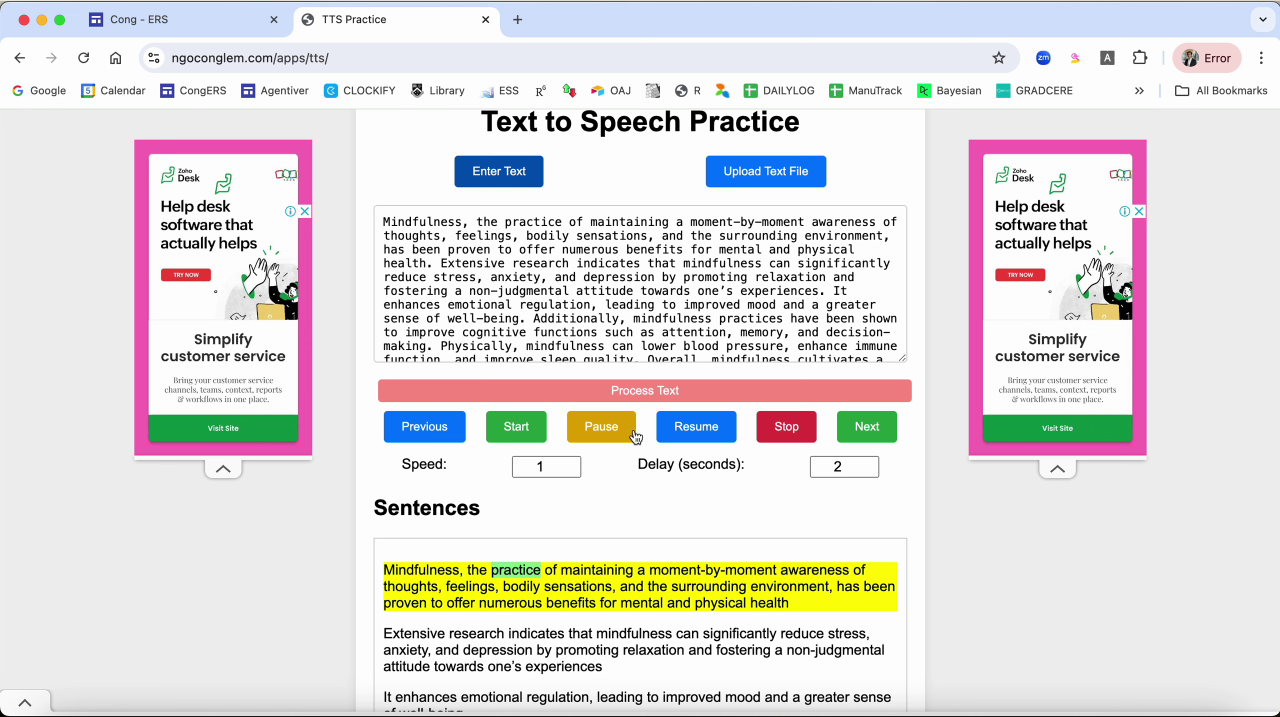
left_click(697, 433)
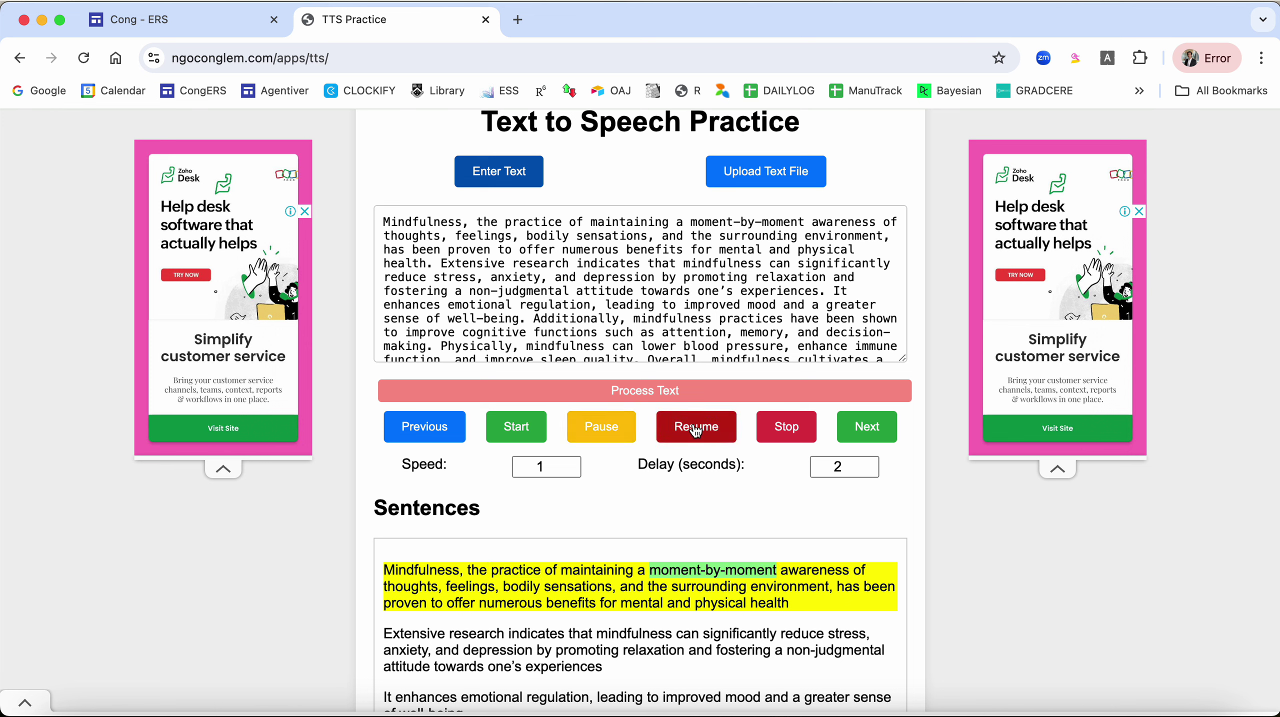
- Skip ahead to the second sentence and pause at the highlighted word 'depression'
left_click(622, 429)
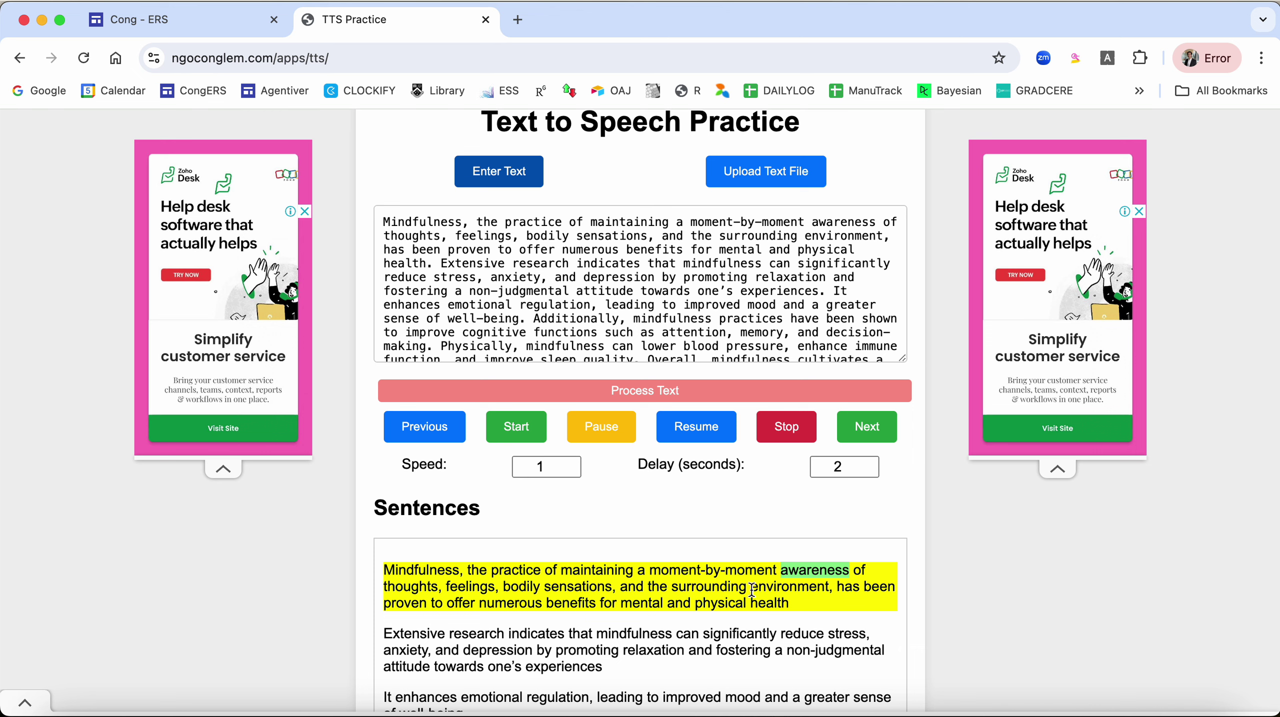
left_click(881, 436)
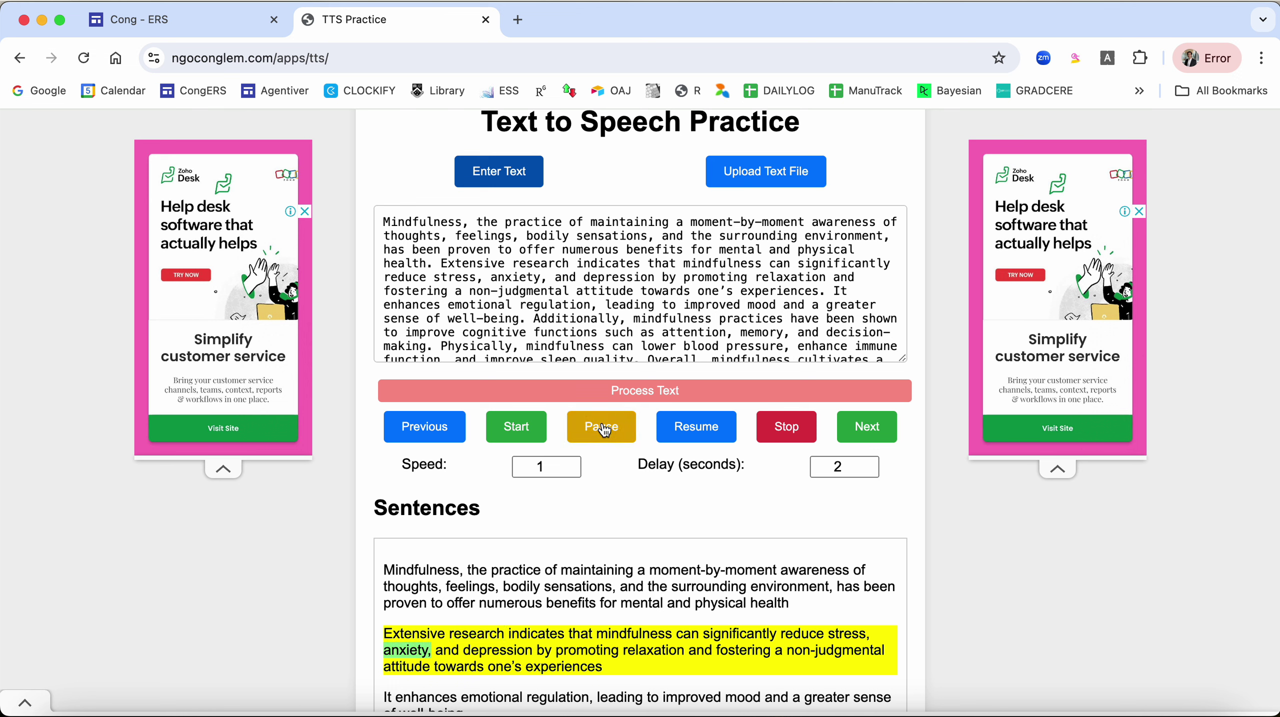
left_click(619, 433)
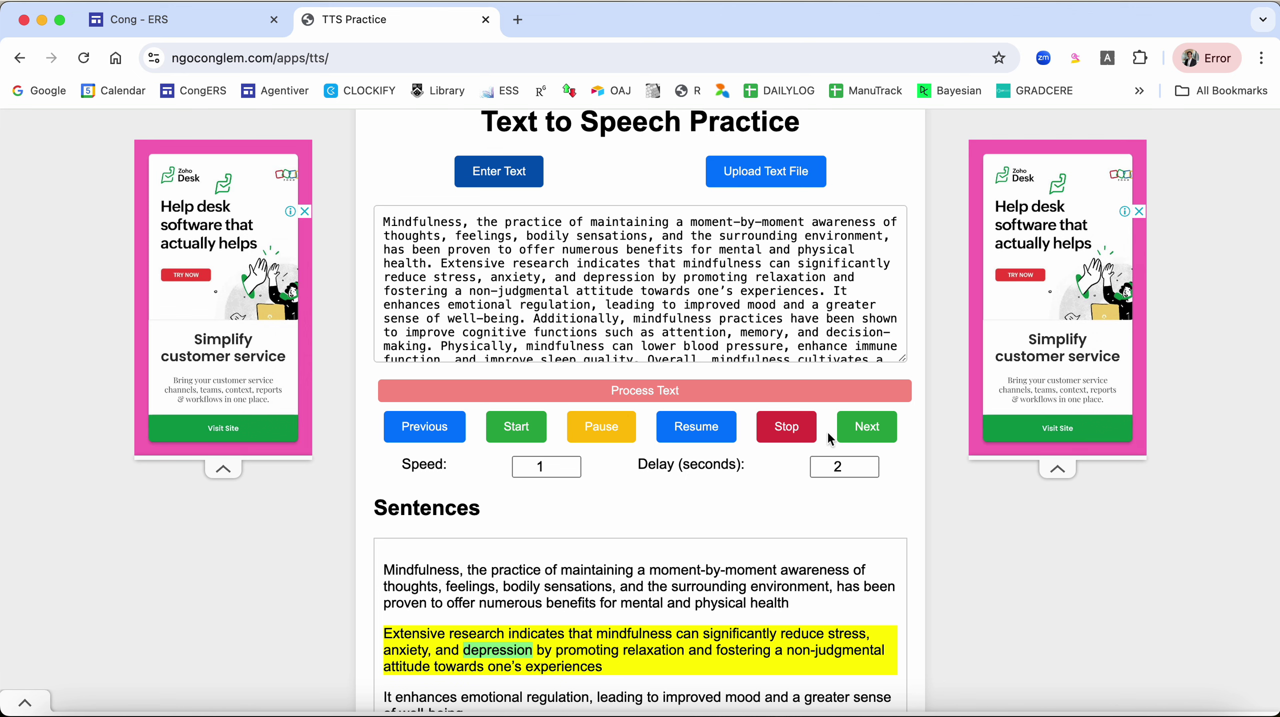
scroll(912, 485, "down", 3)
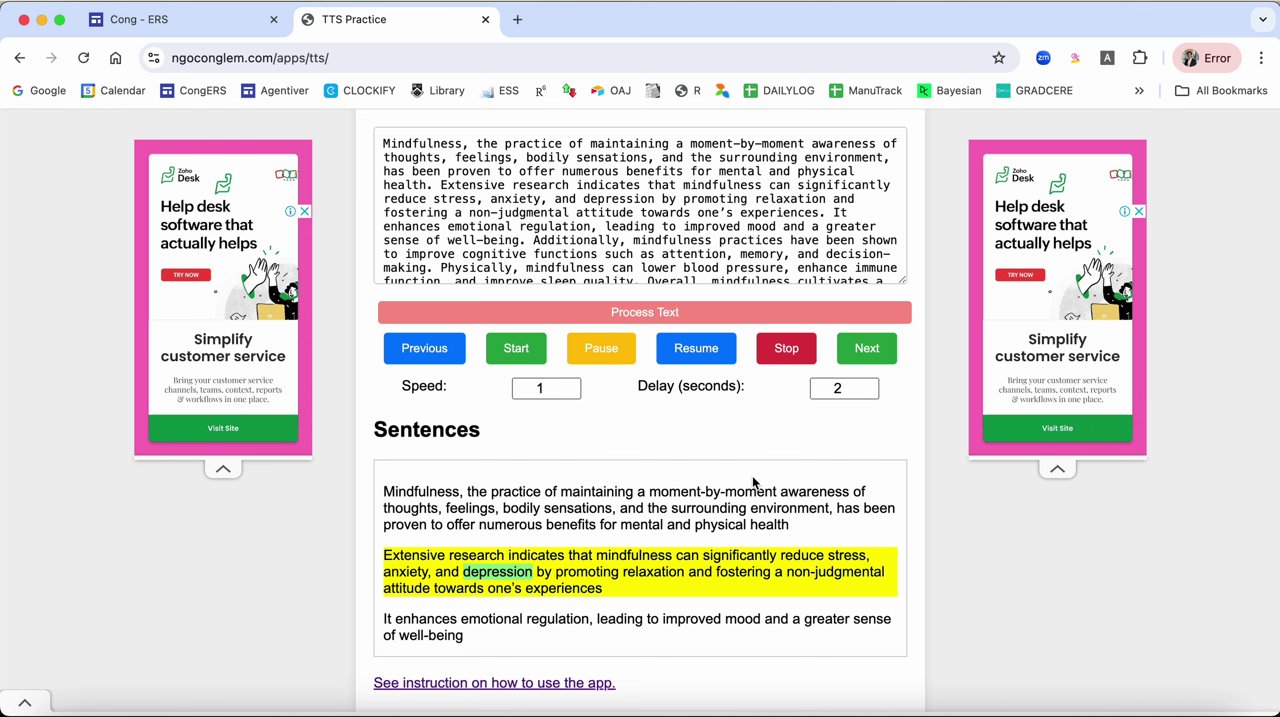
scroll(756, 484, "down", 6)
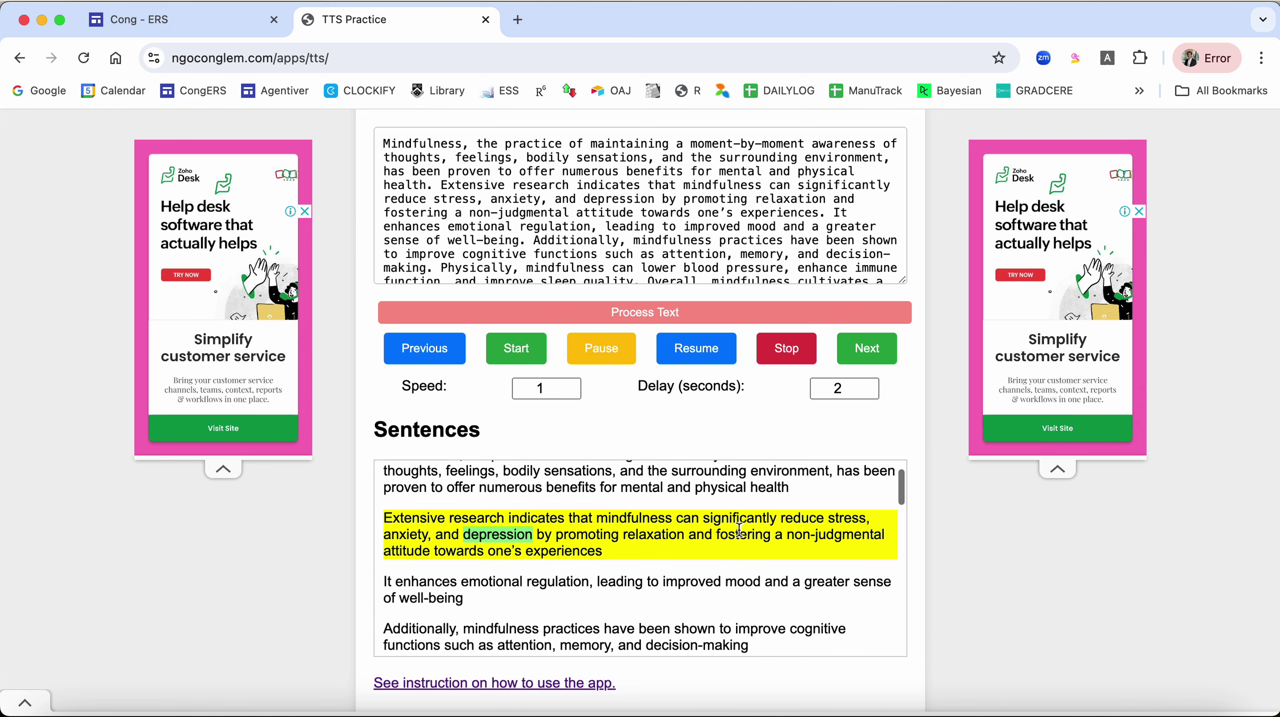
scroll(740, 529, "down", 6)
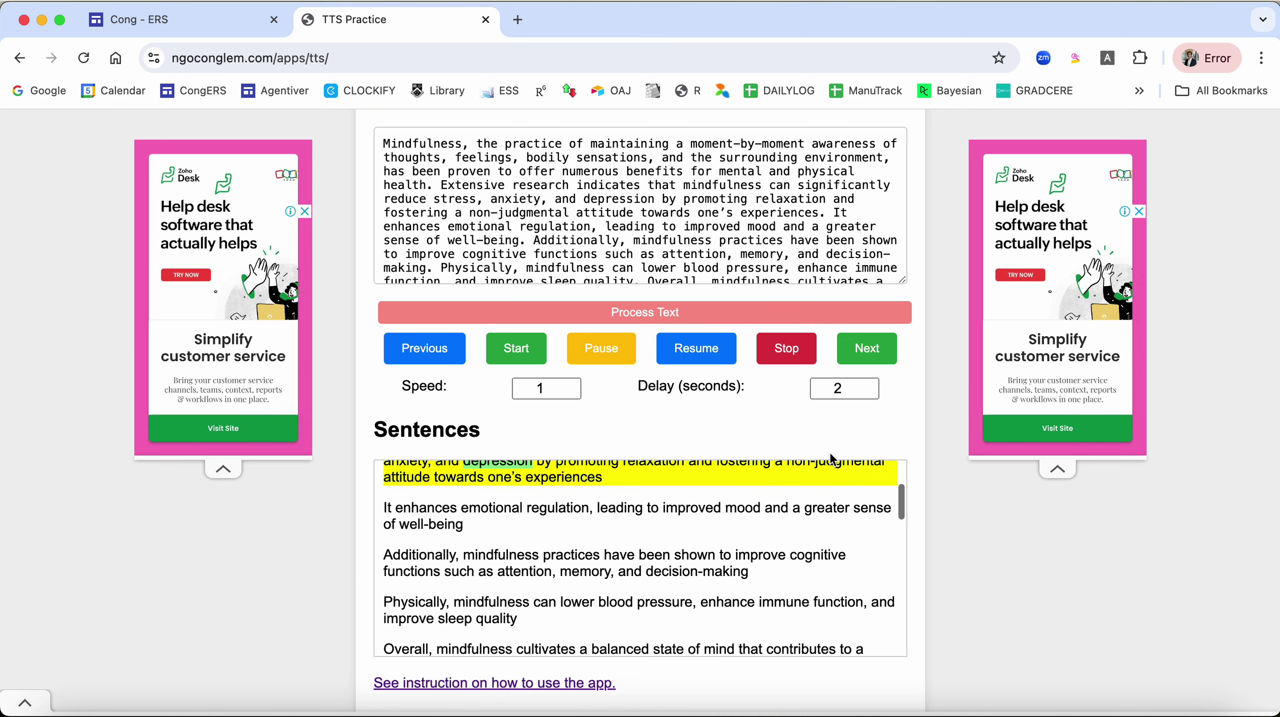
scroll(832, 458, "up", 4)
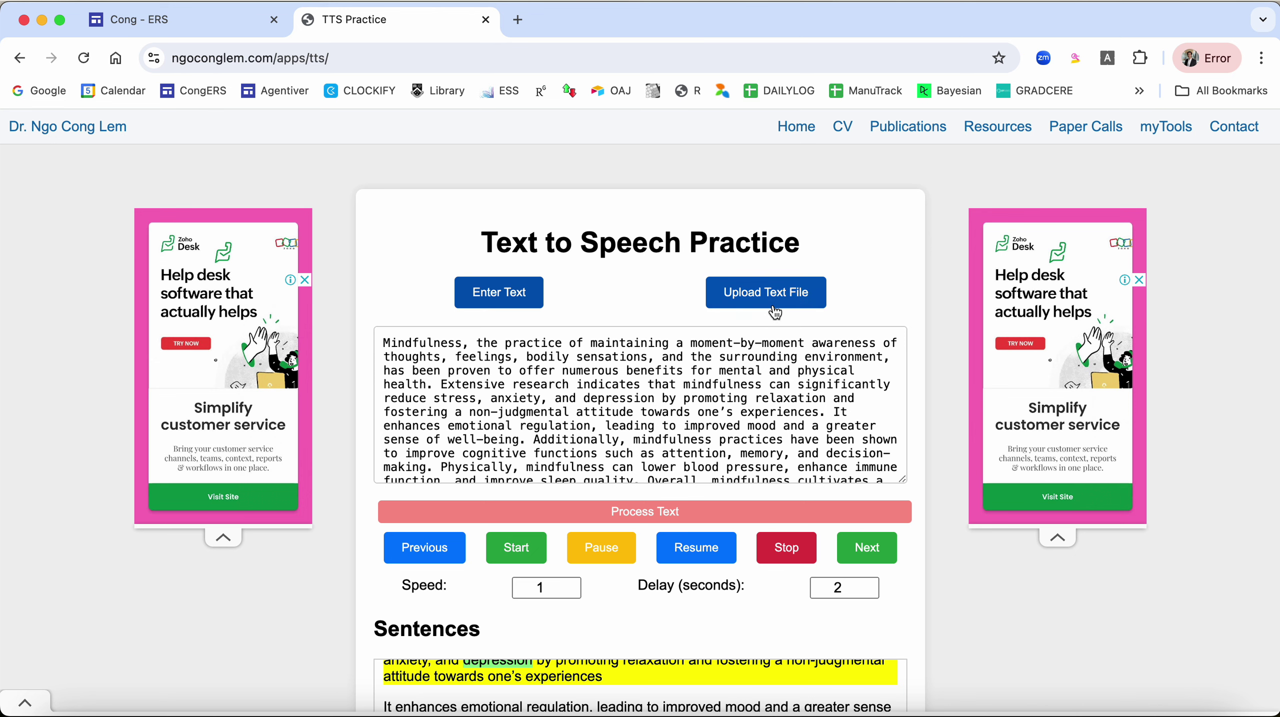
- Switch the input to Upload Text File, showing the file chooser with no file selected
left_click(776, 312)
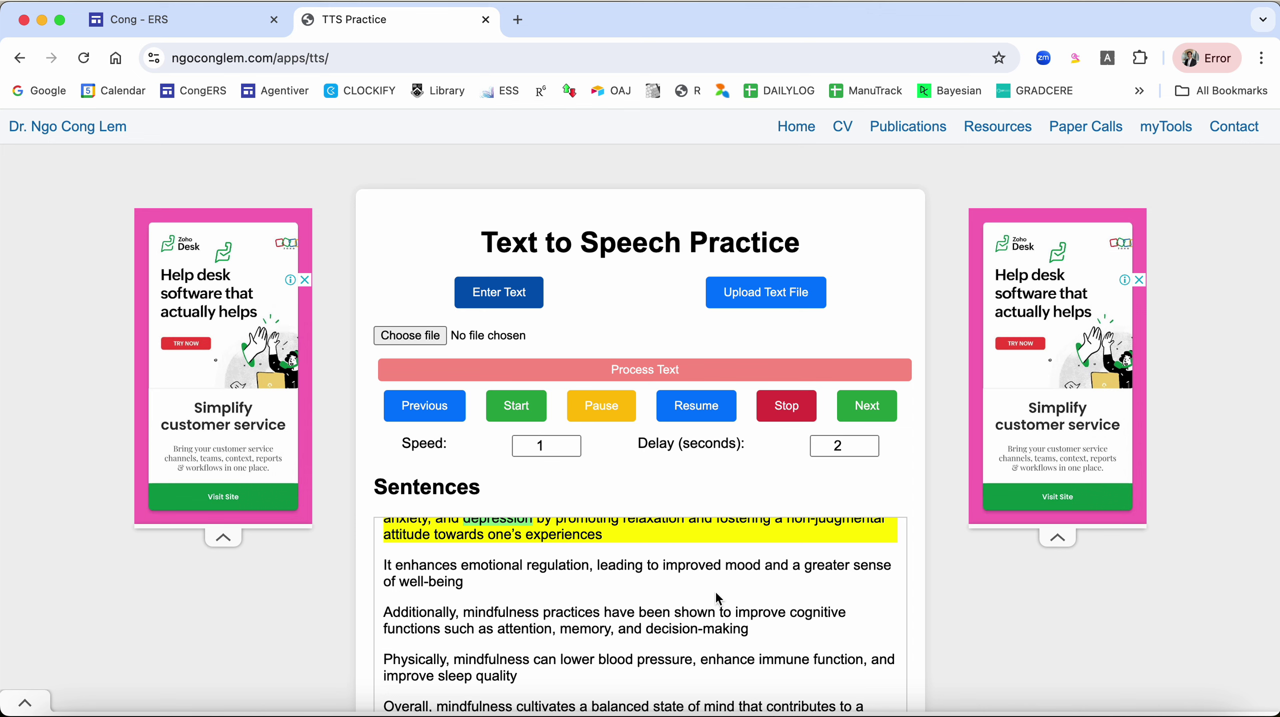
scroll(717, 594, "up", 3)
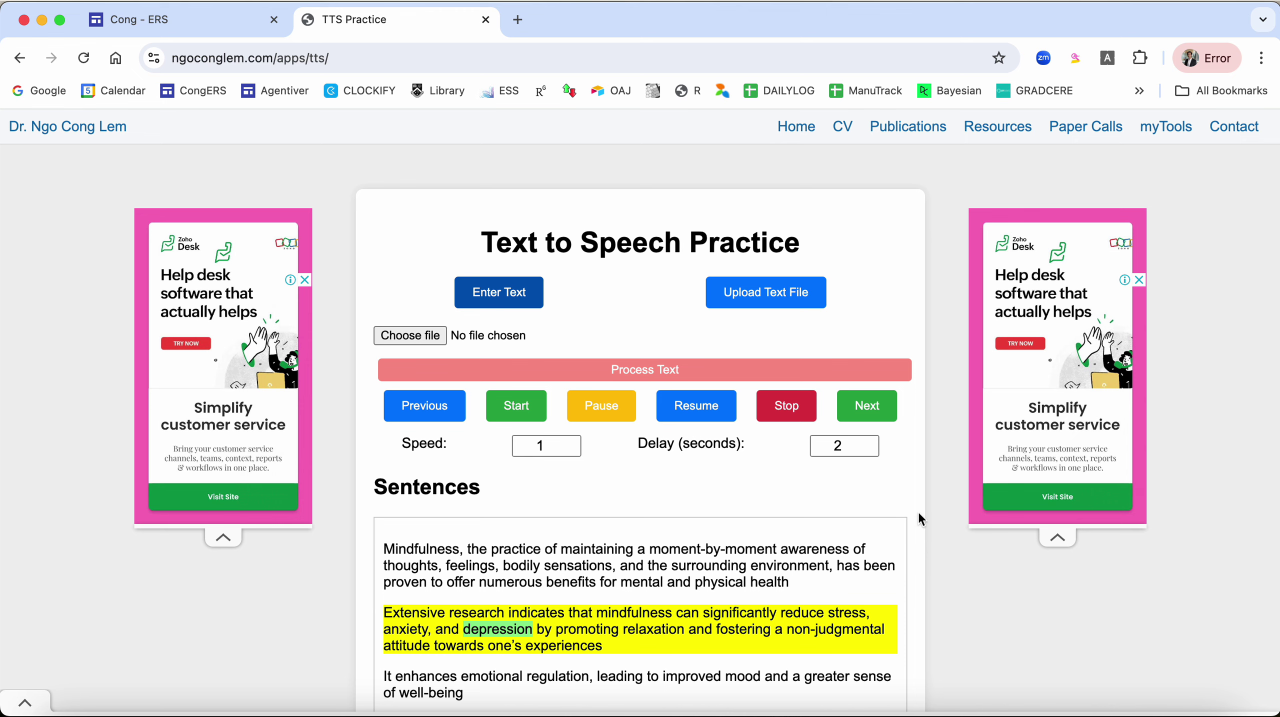
scroll(920, 520, "down", 5)
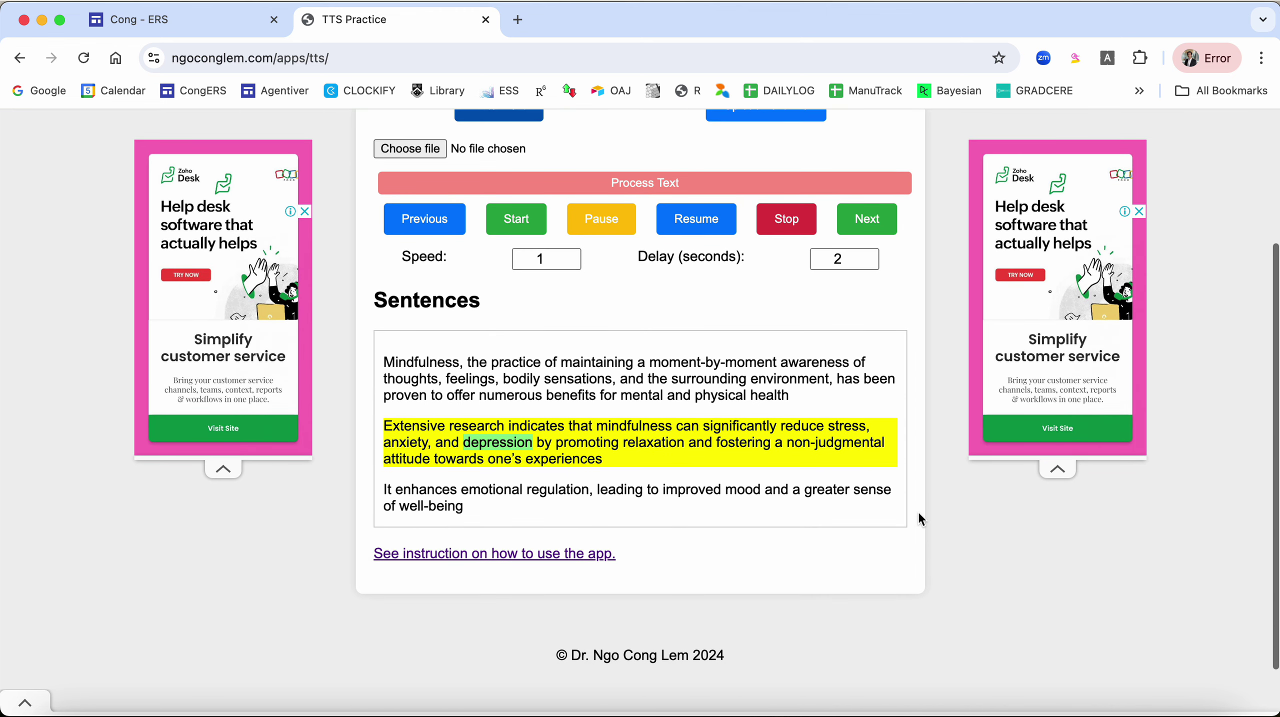